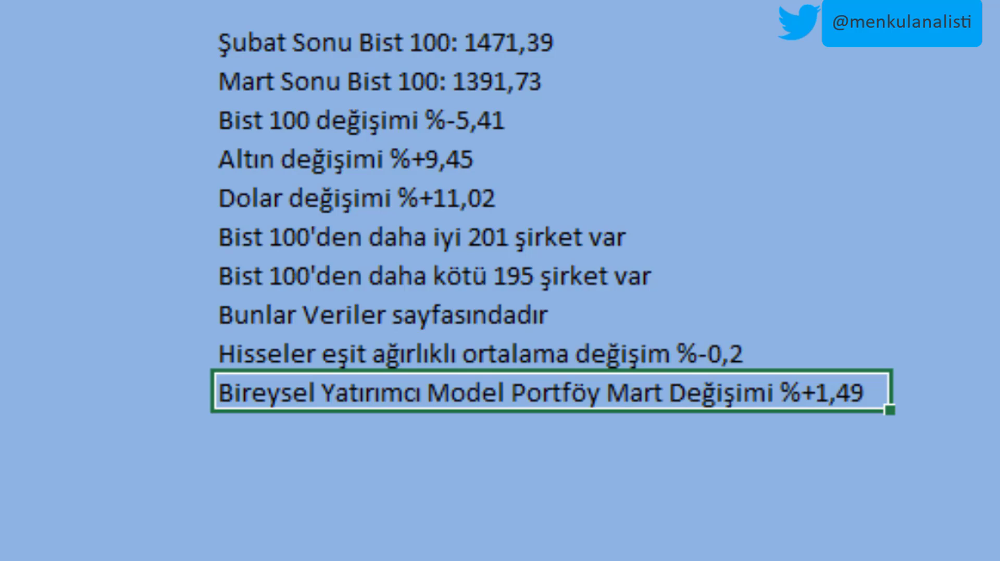
# Step: Review the monthly summary on the Özet sheet and browse the stock table on the Veriler sheet
pyautogui.click(594, 107)
pyautogui.click(865, 388)
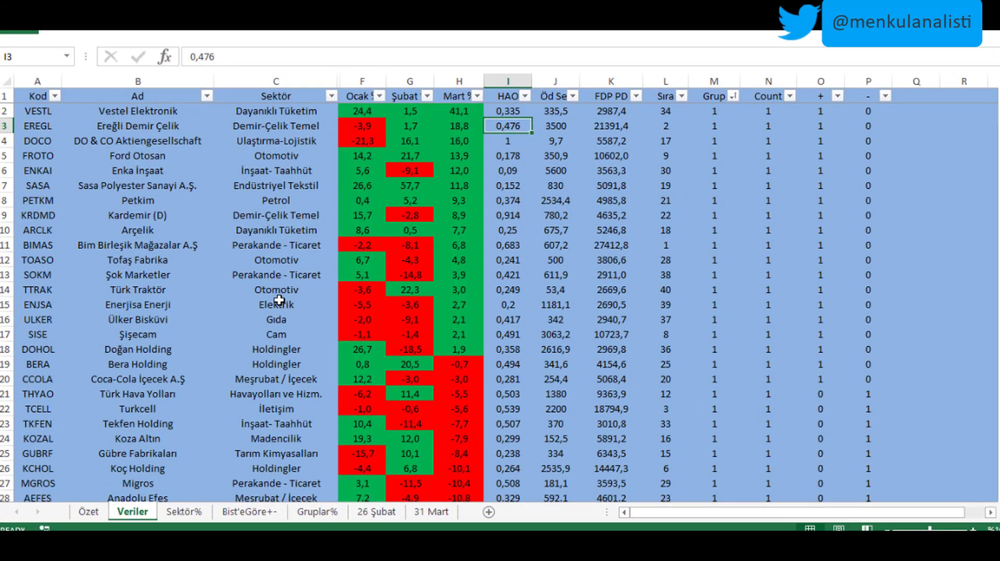
pyautogui.scroll(-6, 208, 200)
pyautogui.scroll(6, 201, 188)
# Step: Sort the Veriler table by Mart % from largest to smallest and browse the highest-ranked stocks
pyautogui.click(477, 96)
pyautogui.click(458, 123)
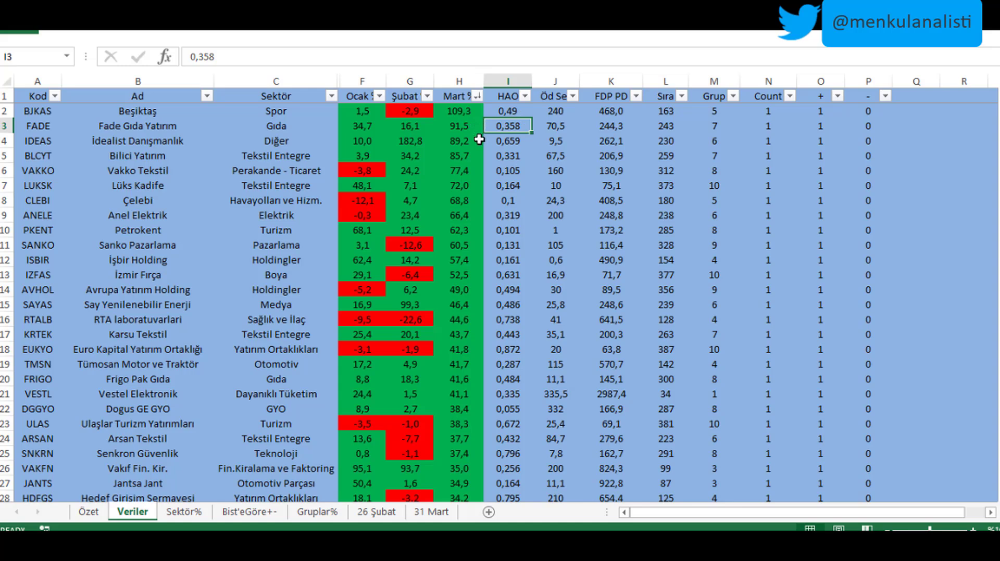
pyautogui.scroll(-2, 459, 180)
pyautogui.scroll(-13, 460, 181)
pyautogui.scroll(11, 459, 182)
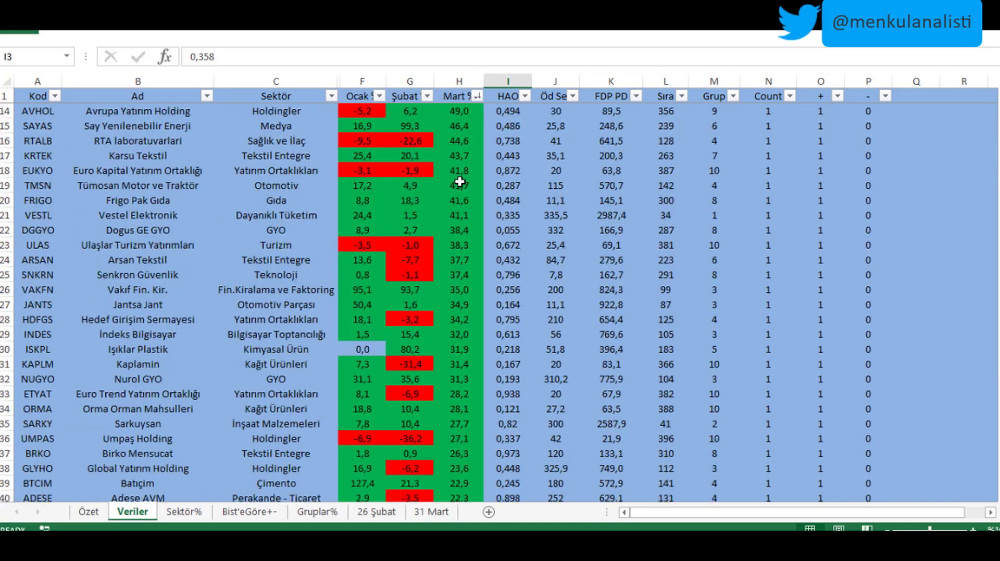
# Step: Sort the Veriler table by Mart % from smallest to largest
pyautogui.scroll(5, 459, 181)
pyautogui.click(476, 95)
pyautogui.click(464, 104)
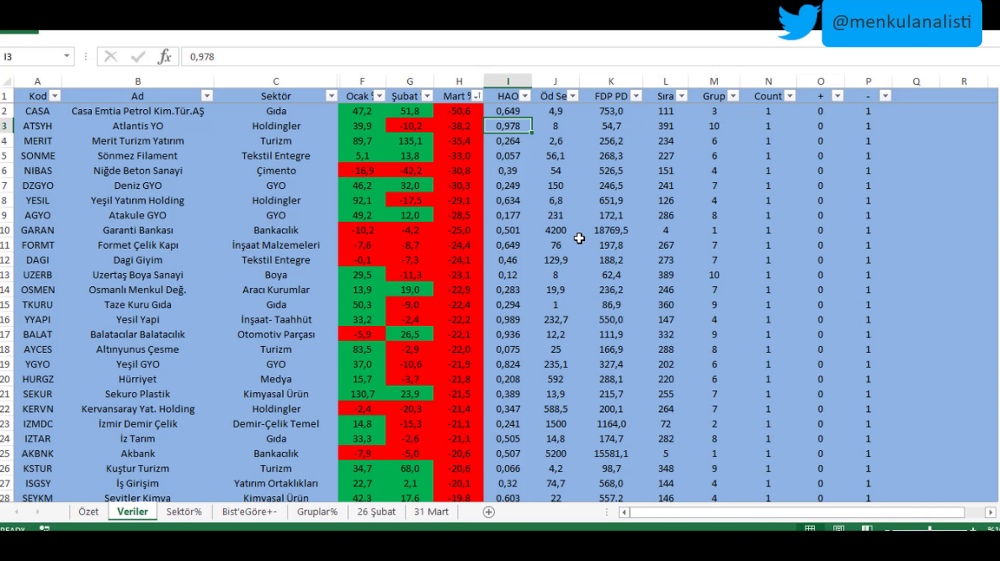
# Step: Examine the FDP PD, HAO and Öd Se columns for the first two stocks, CASA and ATSYH
pyautogui.click(592, 100)
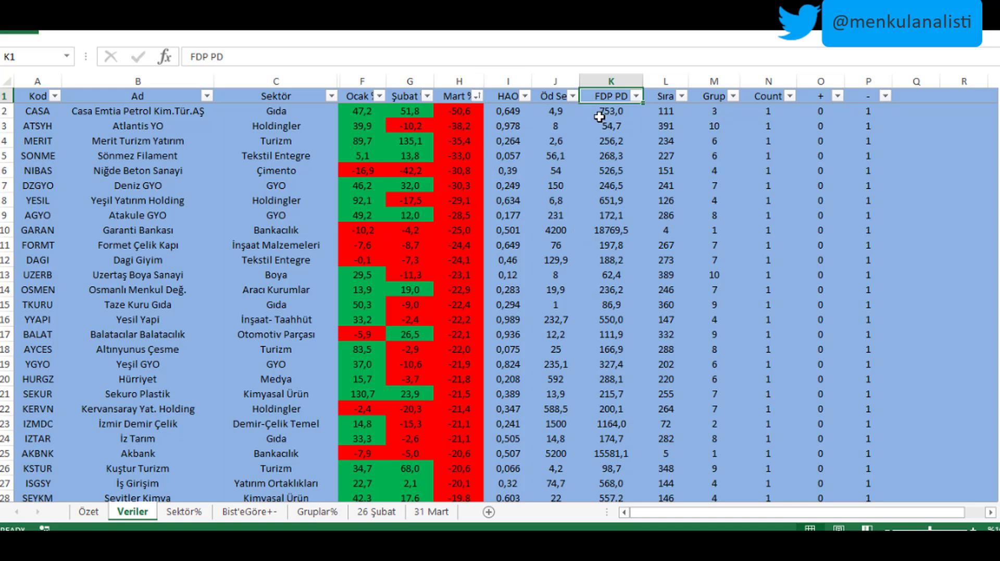
pyautogui.click(505, 112)
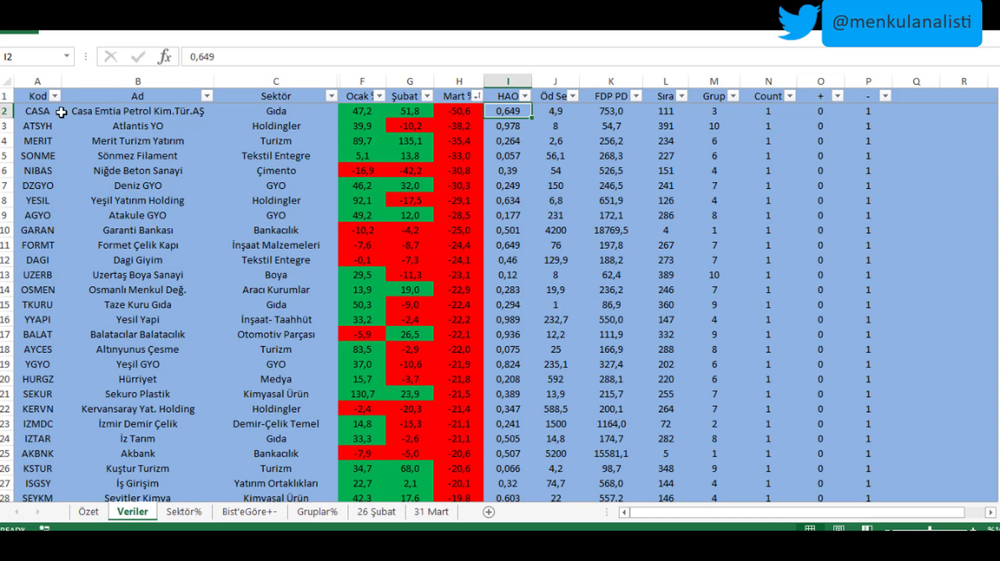
pyautogui.click(515, 127)
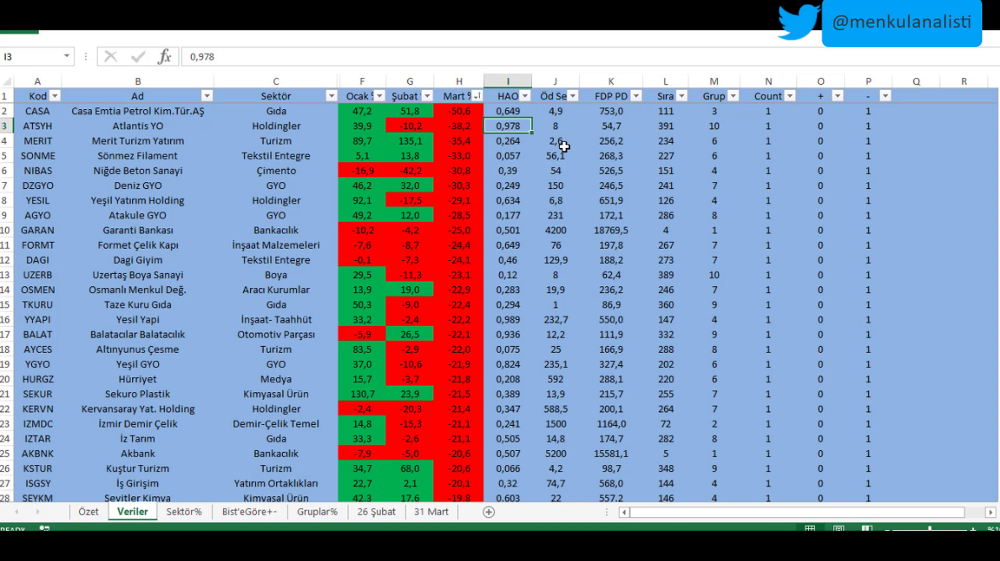
pyautogui.click(558, 111)
pyautogui.click(563, 124)
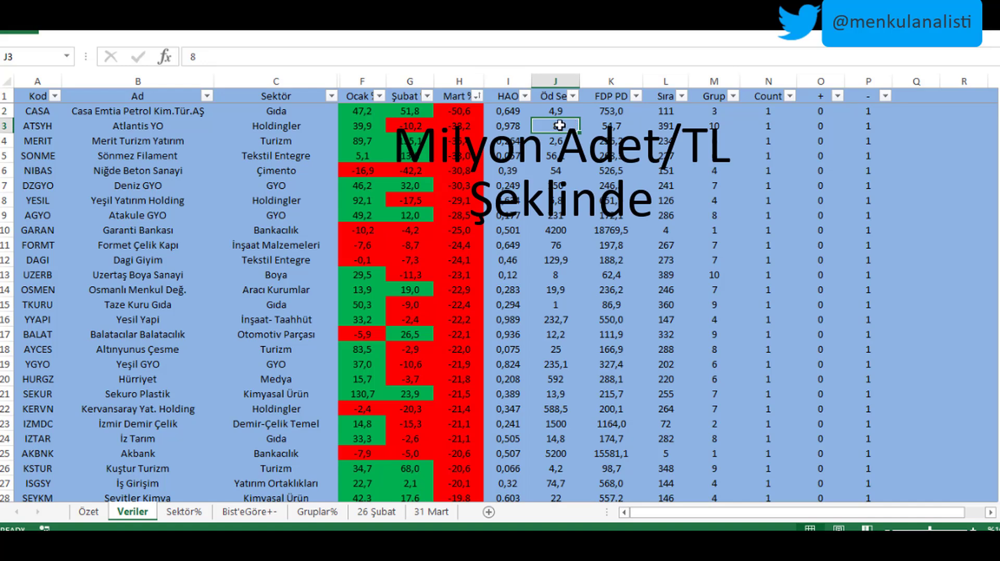
pyautogui.click(509, 111)
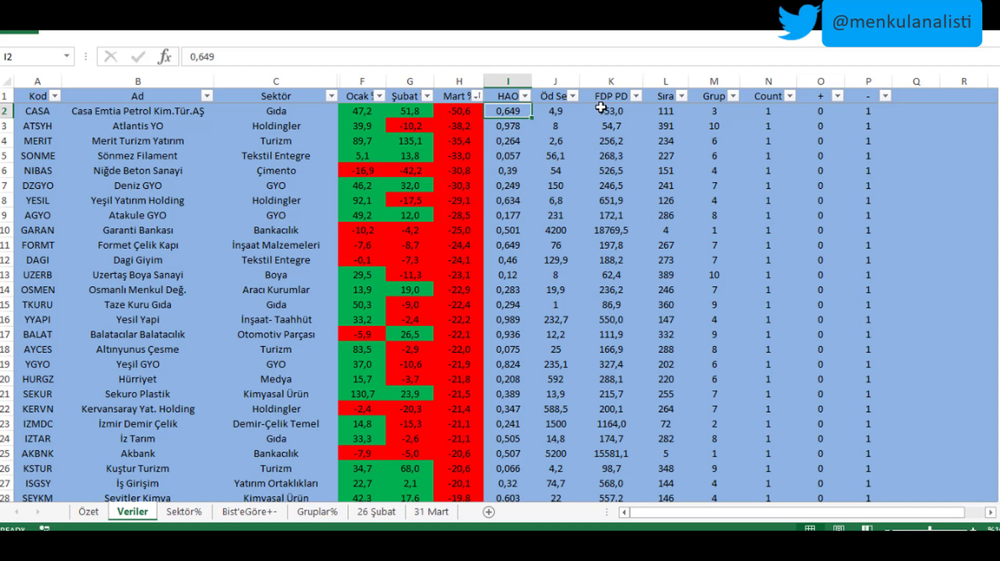
pyautogui.click(583, 113)
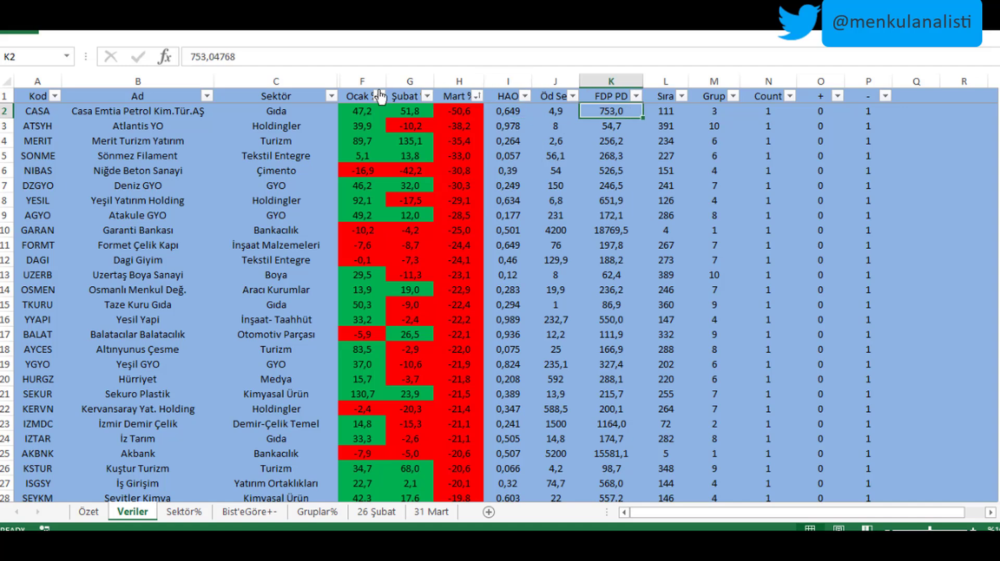
# Step: Sort the table by FDP PD from largest to smallest and check the Sıra ranking through to the last stock
pyautogui.click(637, 96)
pyautogui.click(618, 129)
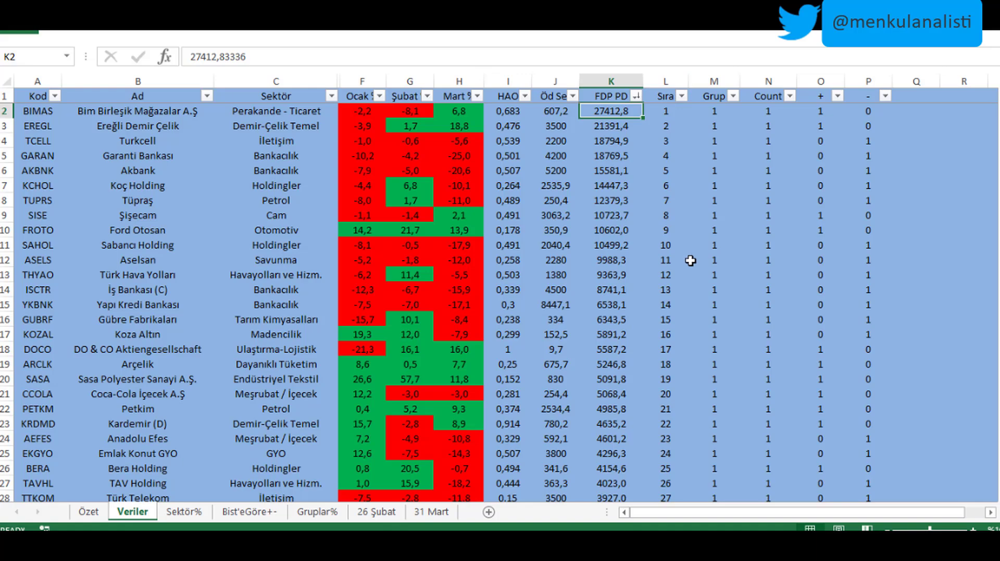
pyautogui.moveTo(992, 112); pyautogui.dragTo(984, 458)
pyautogui.click(666, 439)
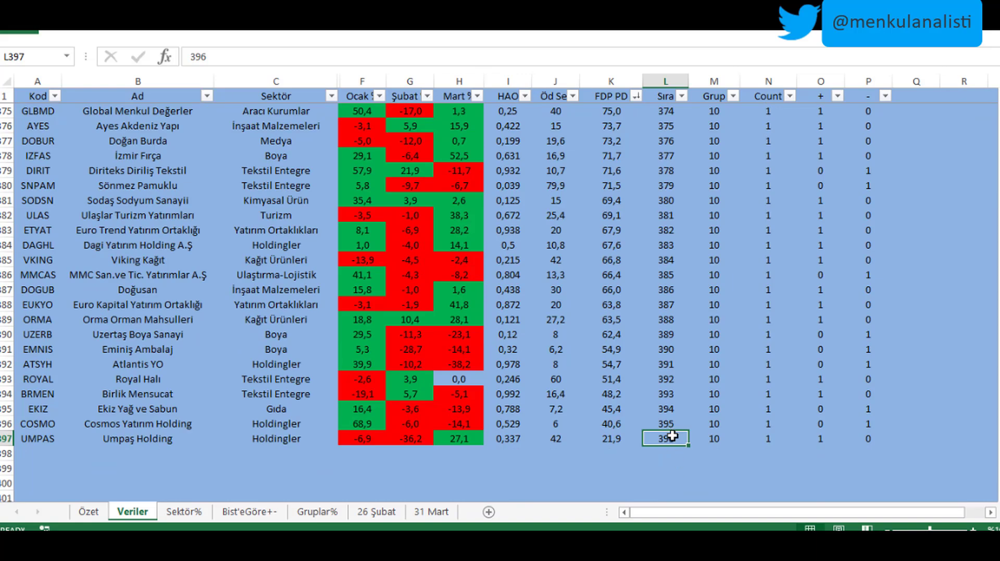
pyautogui.press('Up')
pyautogui.moveTo(985, 459); pyautogui.dragTo(985, 106)
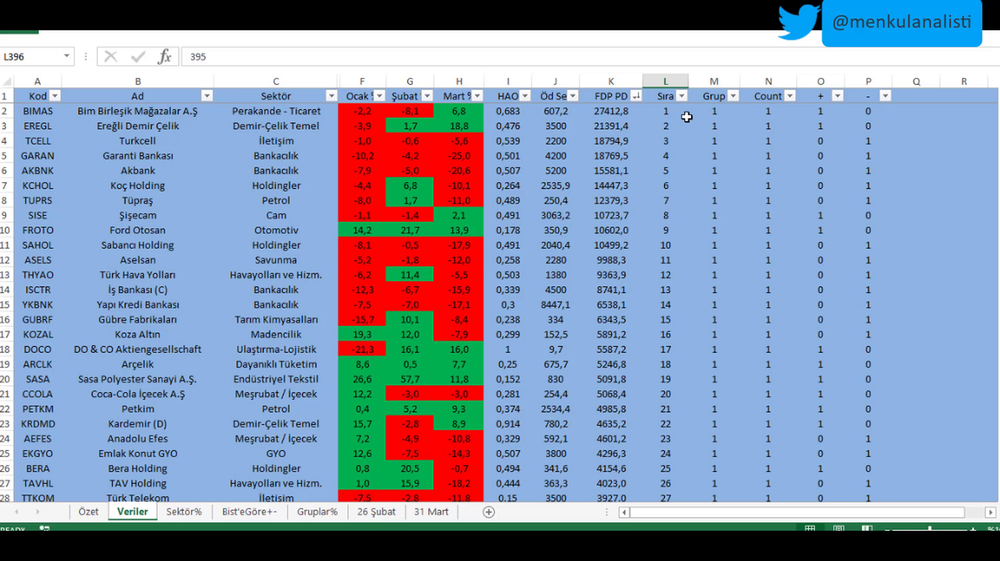
# Step: Examine how the Grup column divides the ranked stocks, highlighting all of group 1 and checking through to group 10
pyautogui.click(710, 112)
pyautogui.moveTo(714, 127); pyautogui.dragTo(699, 412)
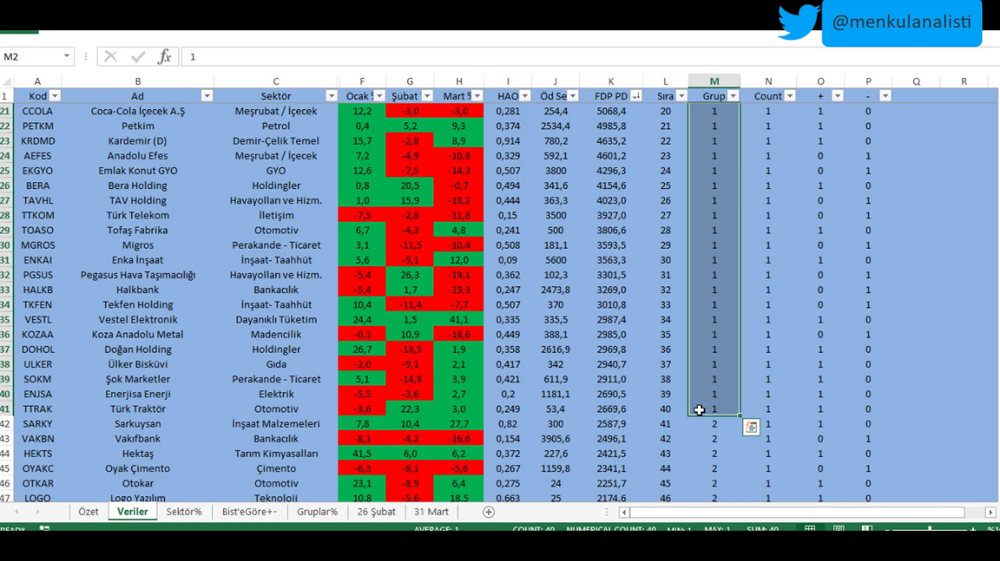
pyautogui.scroll(6, 699, 412)
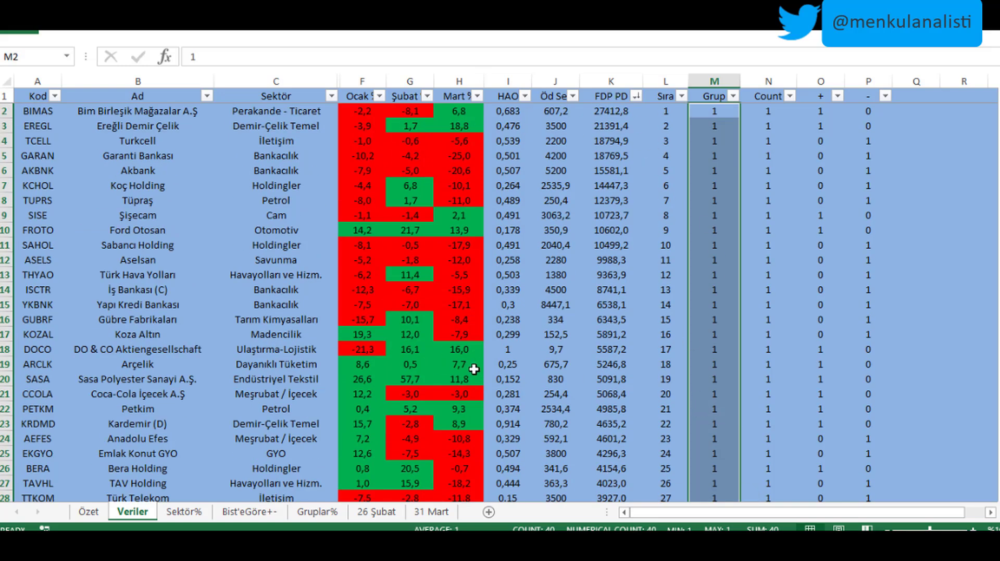
pyautogui.scroll(-6, 630, 228)
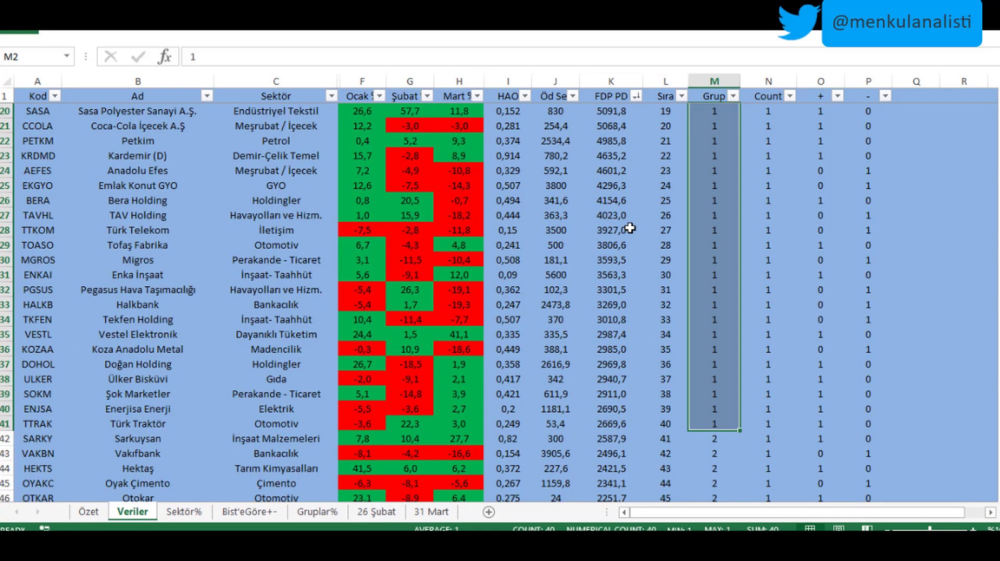
pyautogui.scroll(6, 641, 229)
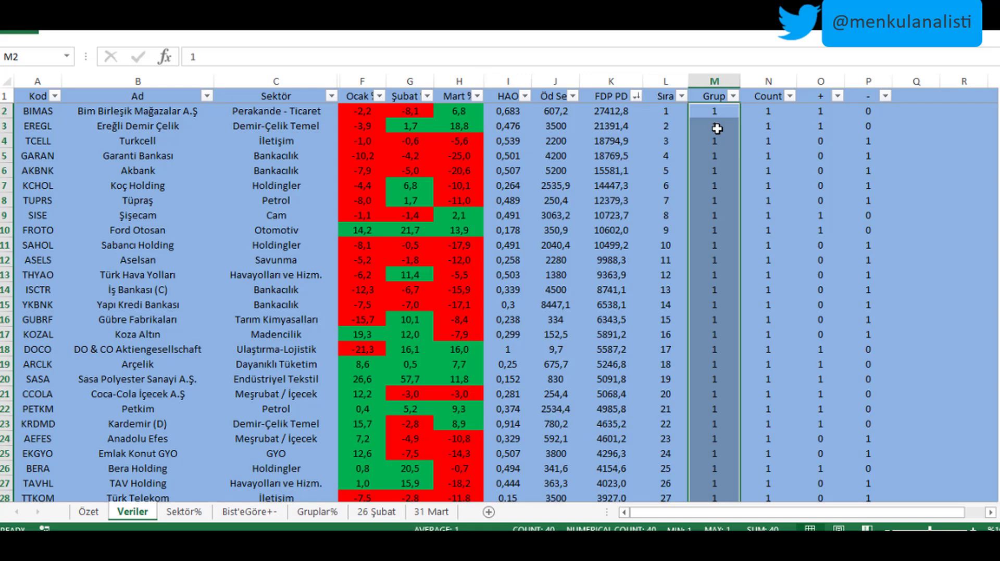
pyautogui.scroll(-14, 717, 130)
pyautogui.scroll(2, 719, 156)
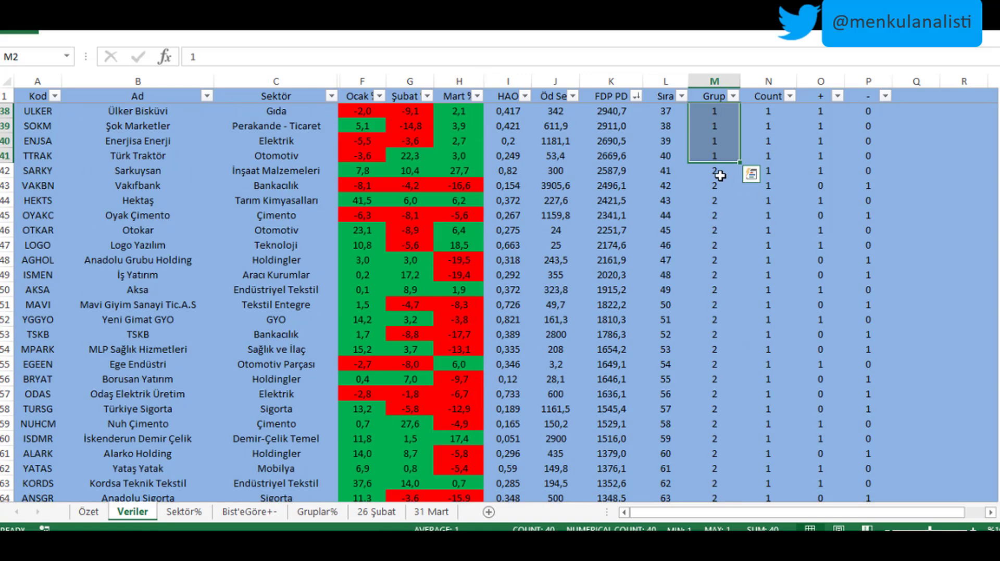
pyautogui.scroll(-8, 721, 177)
pyautogui.moveTo(996, 156); pyautogui.dragTo(996, 482)
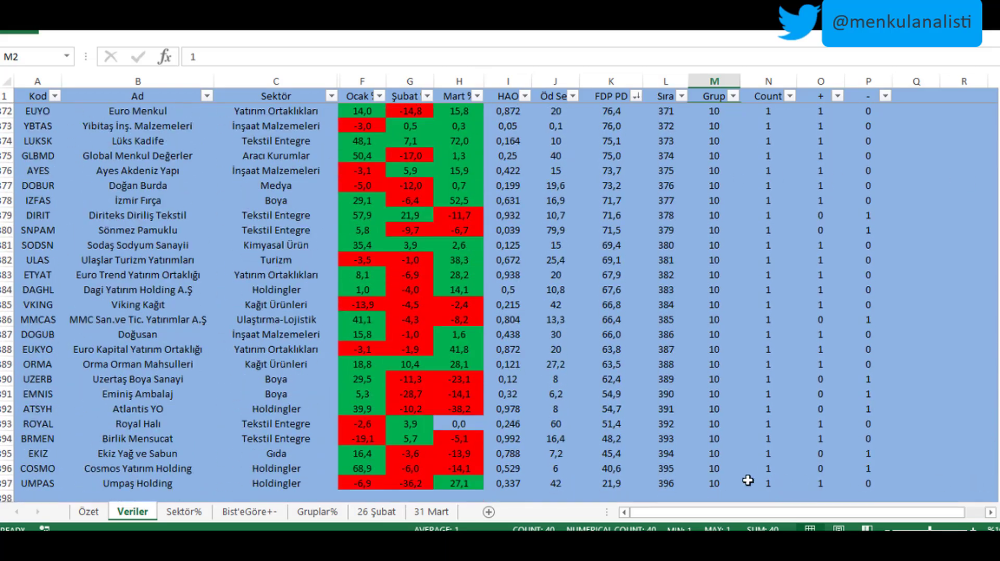
pyautogui.moveTo(702, 480); pyautogui.dragTo(705, 166)
pyautogui.hotkey('ctrl', 'Up')
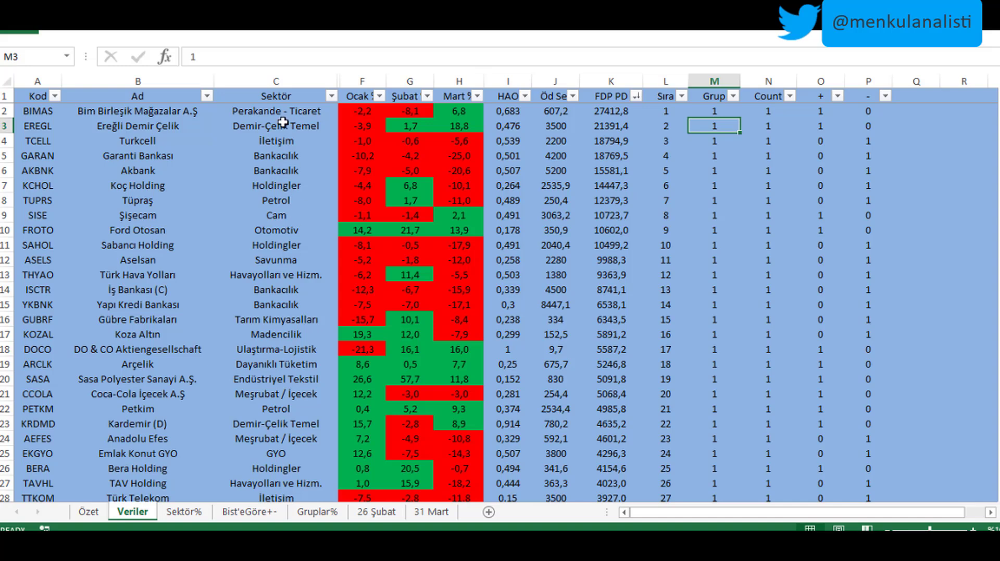
# Step: Examine the average March change and number of stocks for the top-ranked sectors on the Sektör% sheet
pyautogui.click(180, 512)
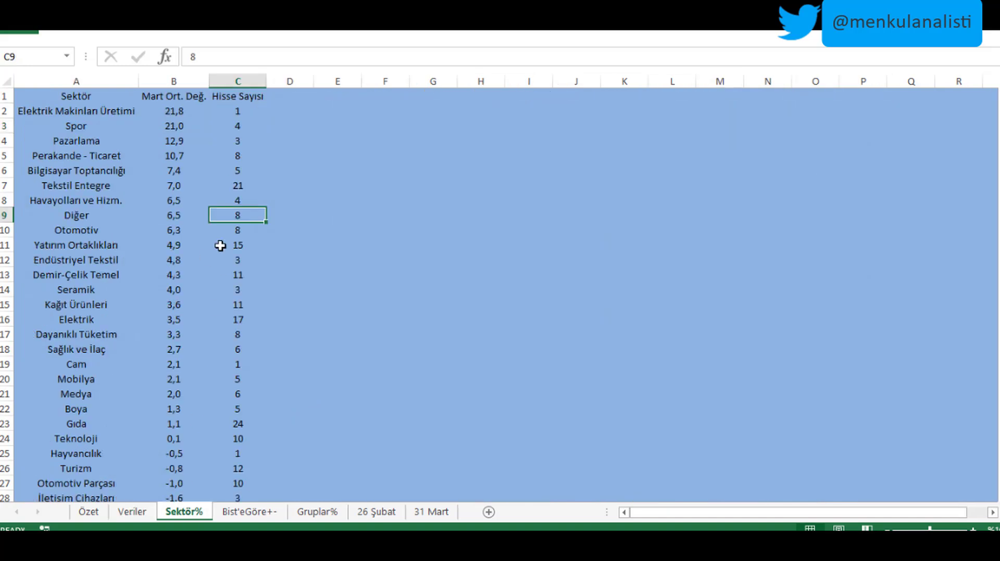
pyautogui.click(166, 111)
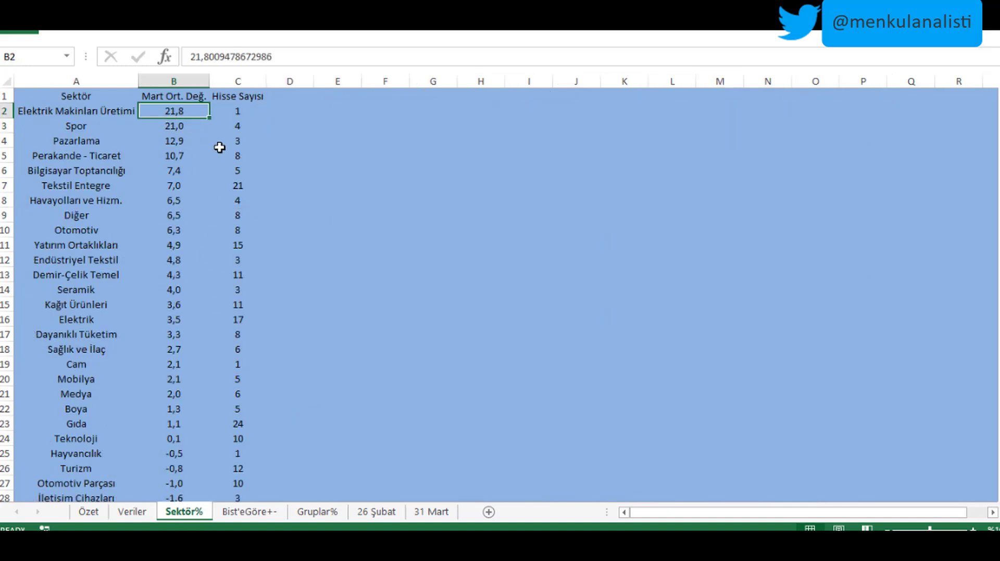
pyautogui.click(127, 111)
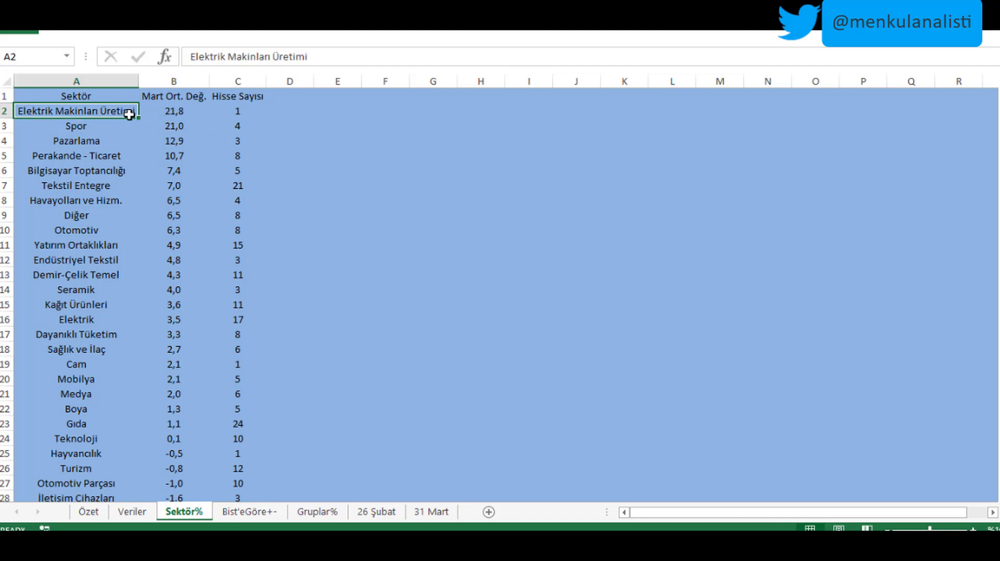
pyautogui.click(238, 110)
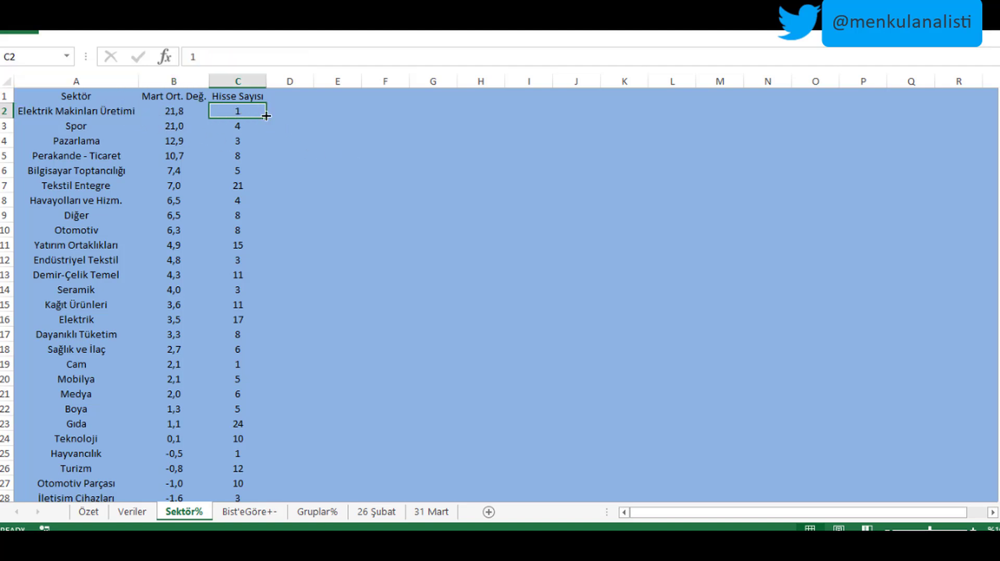
pyautogui.click(253, 126)
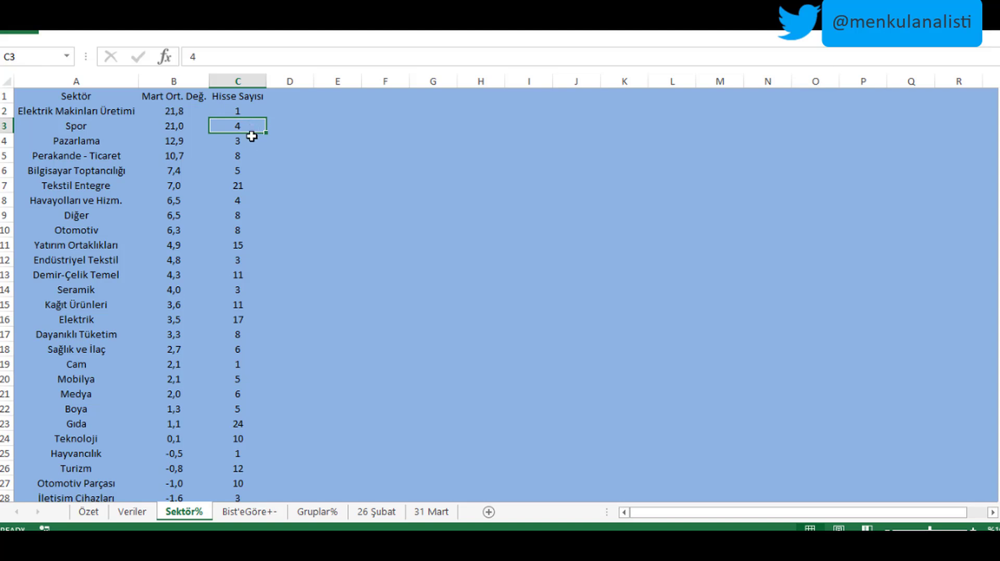
pyautogui.click(156, 129)
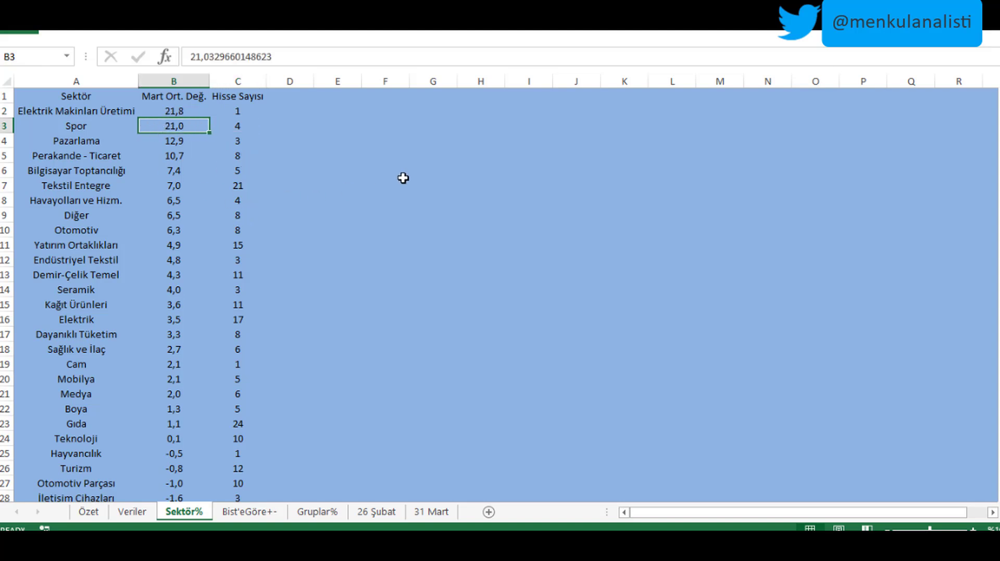
pyautogui.press('Down')
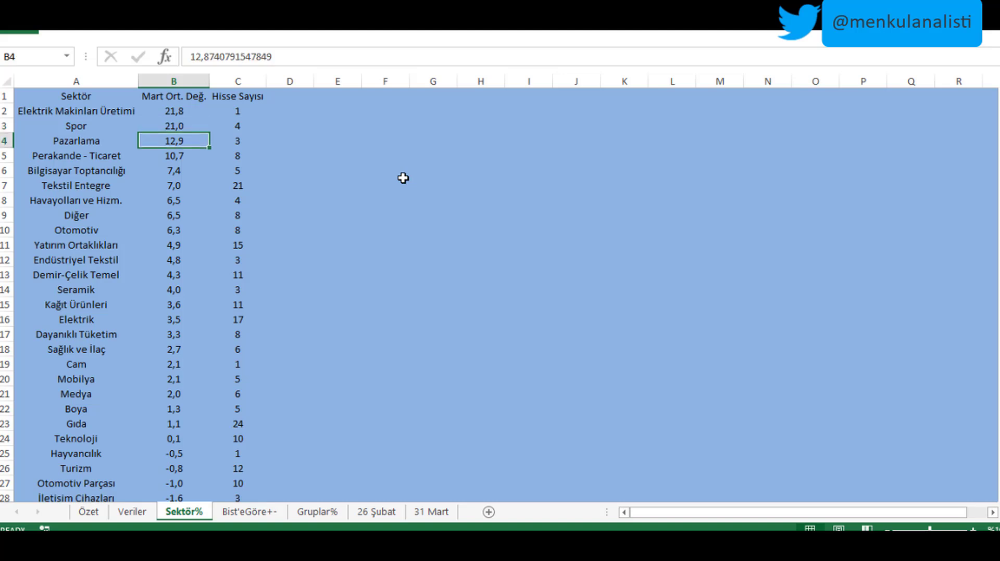
pyautogui.press('Down')
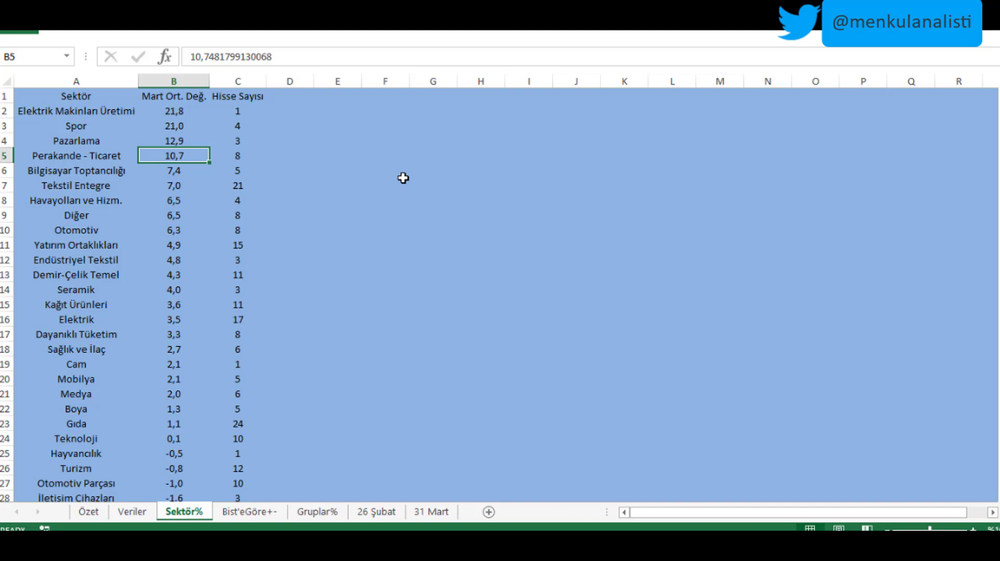
pyautogui.press('Down')
pyautogui.press('Down')
pyautogui.press('Down')
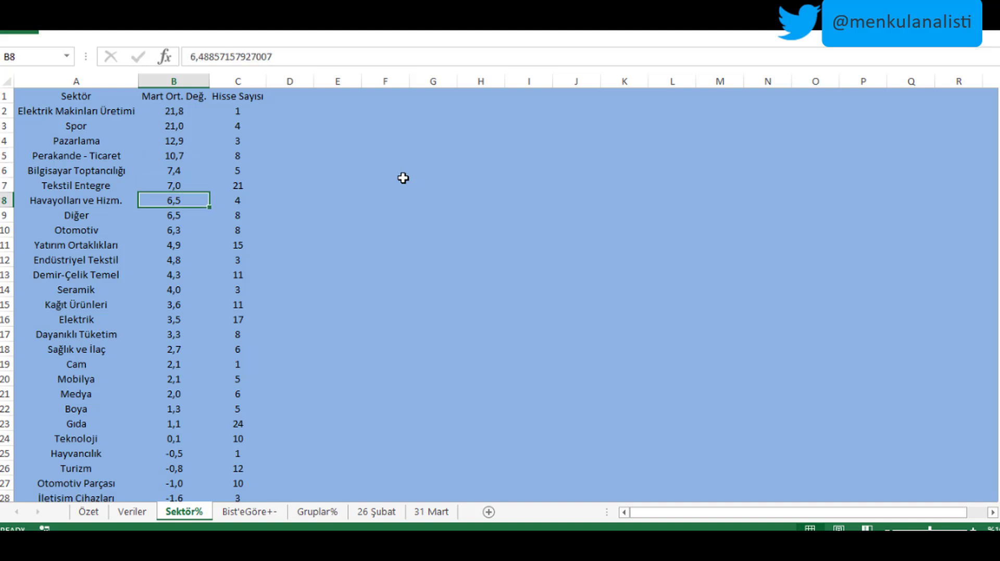
# Step: Scan the Sektör% list down to its last sector and compare it with the sector data on the Veriler sheet
pyautogui.scroll(-13, 364, 182)
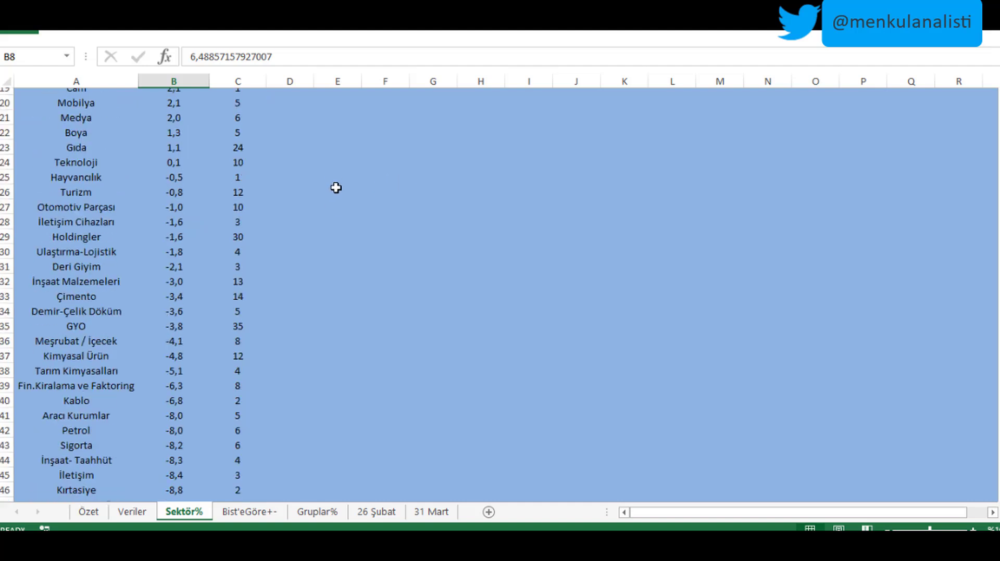
pyautogui.scroll(2, 234, 283)
pyautogui.scroll(1, 299, 305)
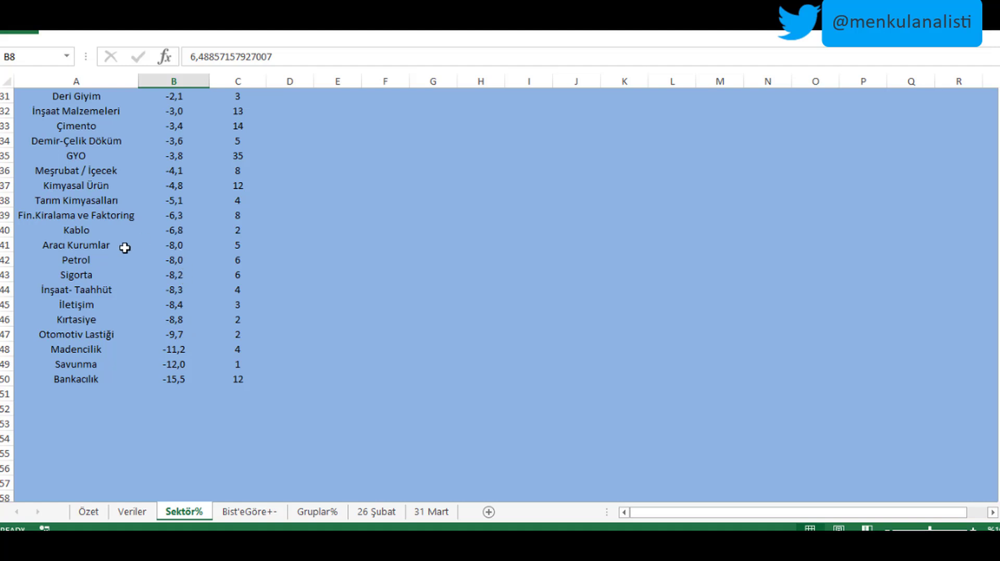
pyautogui.scroll(1, 107, 256)
pyautogui.scroll(7, 107, 255)
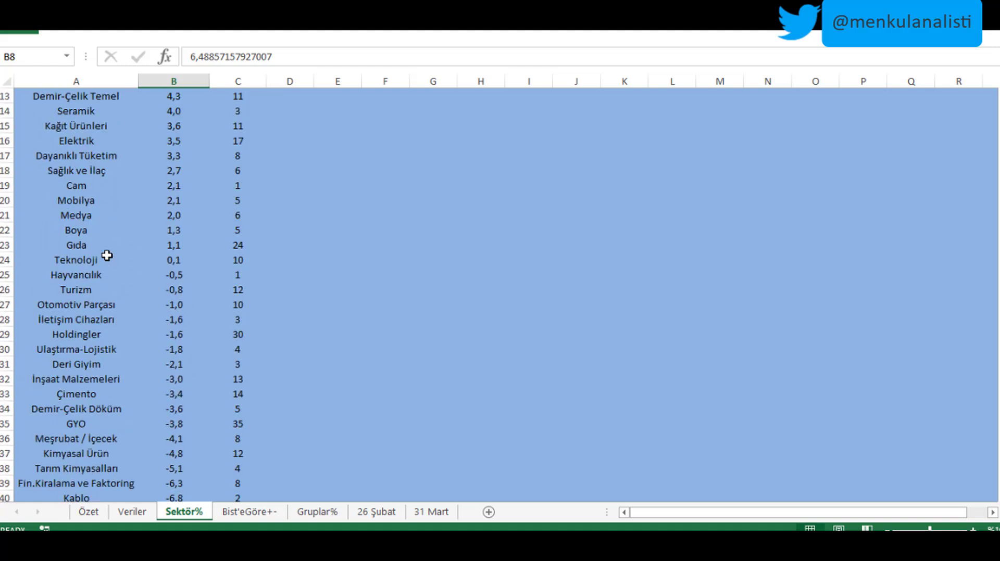
pyautogui.scroll(2, 107, 255)
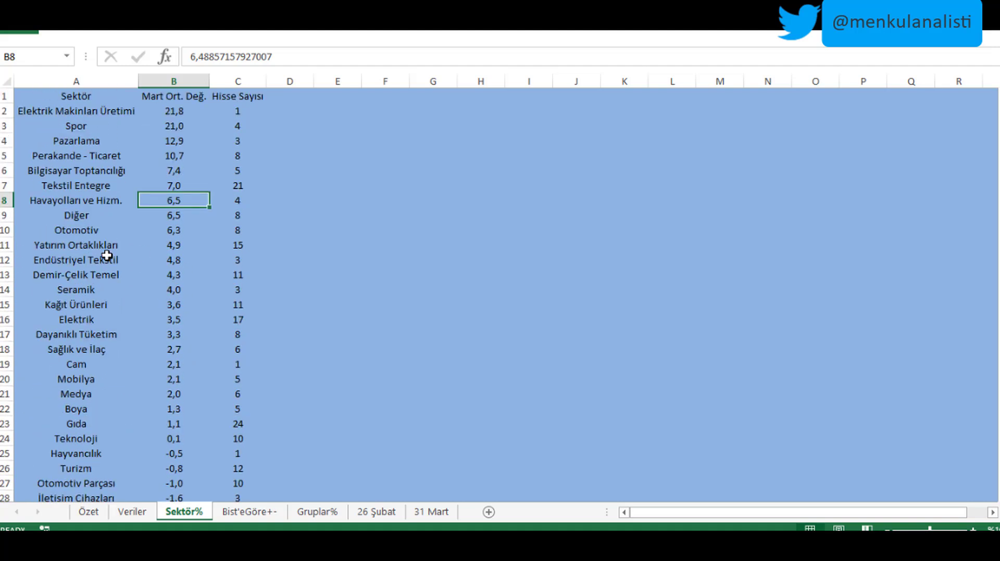
pyautogui.click(132, 512)
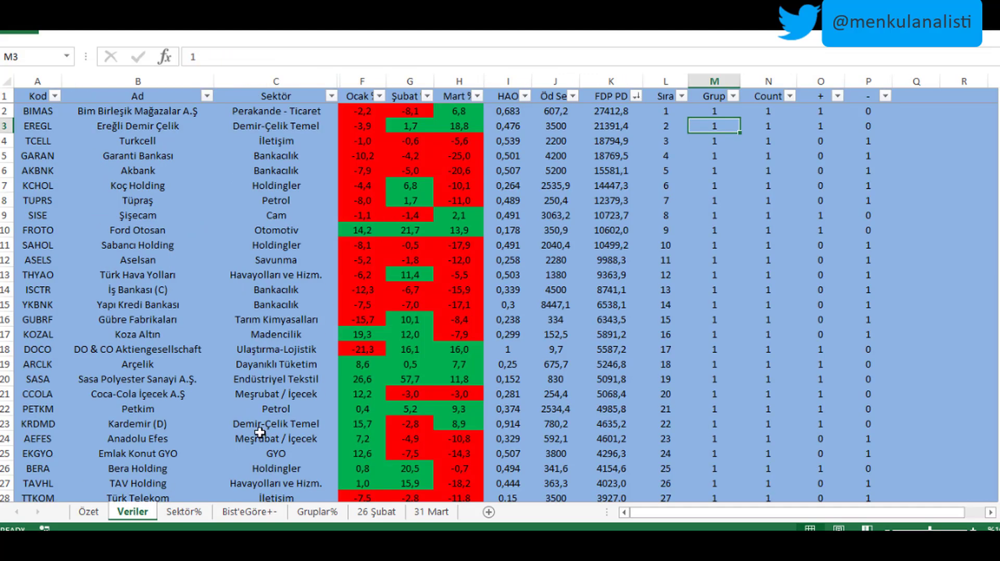
pyautogui.click(185, 512)
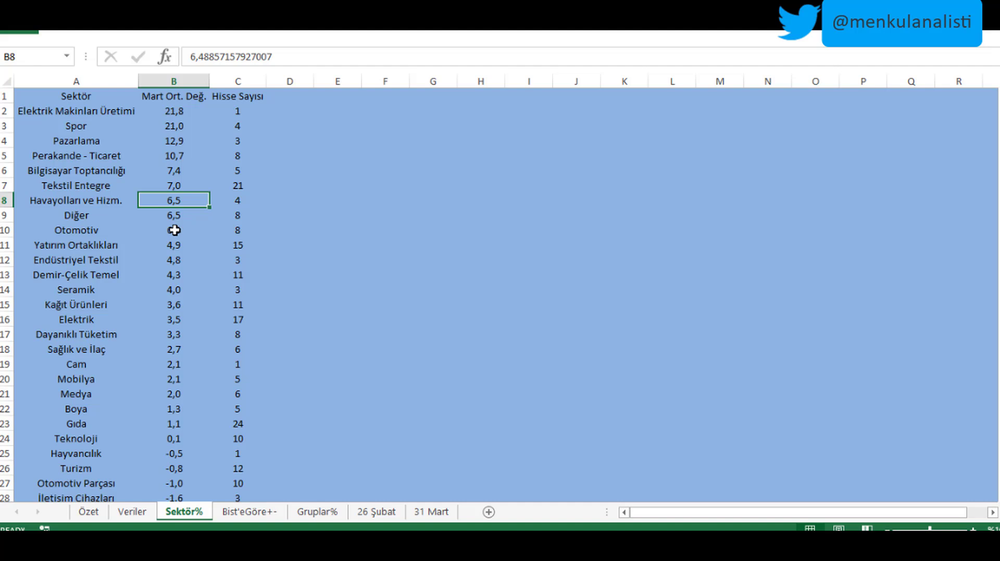
# Step: Compare the + and - line charts of groups 1 to 10 on the Bist'eGöre+- sheet
pyautogui.click(249, 513)
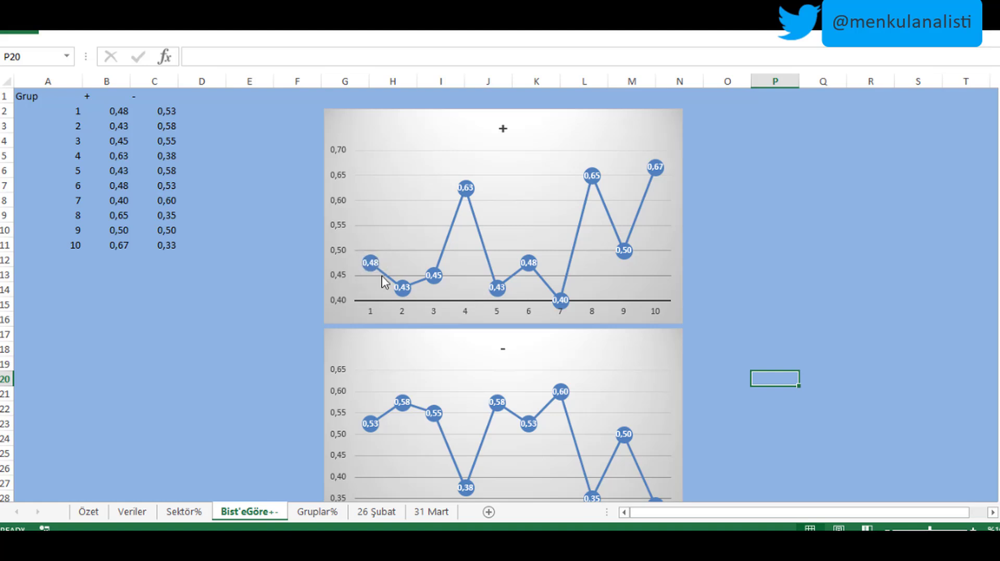
pyautogui.scroll(-2, 360, 413)
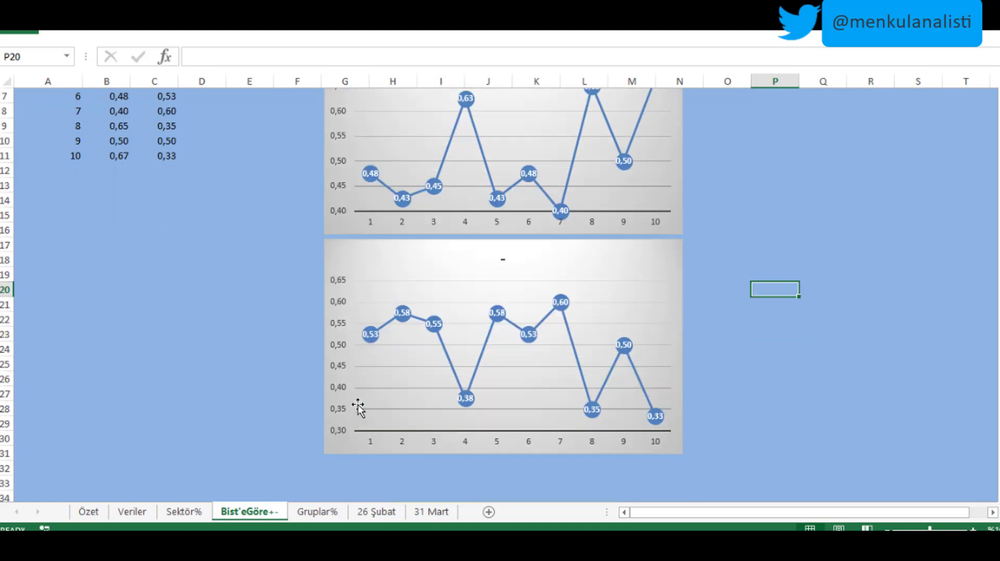
pyautogui.scroll(1, 359, 413)
pyautogui.scroll(1, 373, 384)
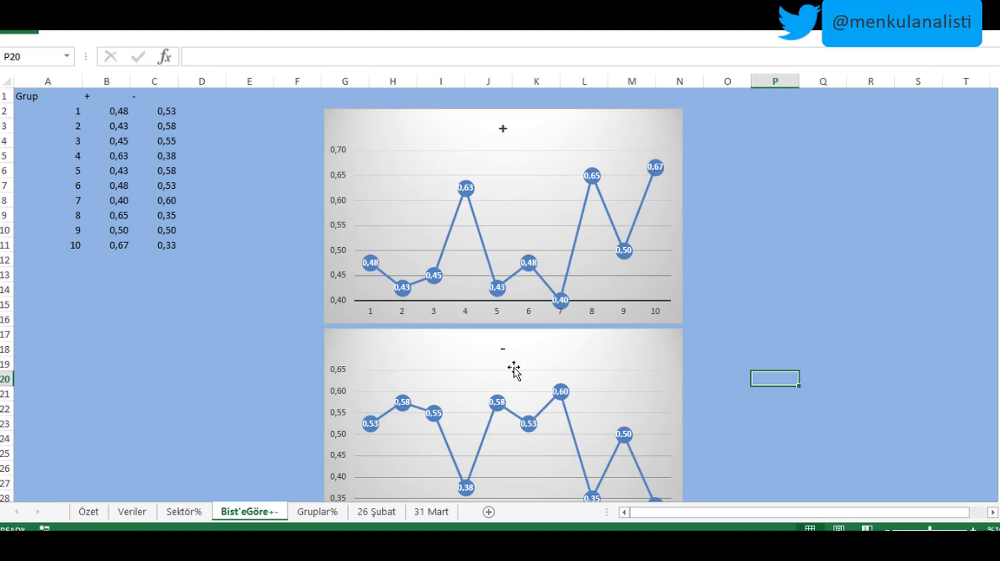
# Step: Add a trendline to the + chart on the Bist'eGöre+- sheet and deselect the chart
pyautogui.click(674, 119)
pyautogui.click(702, 121)
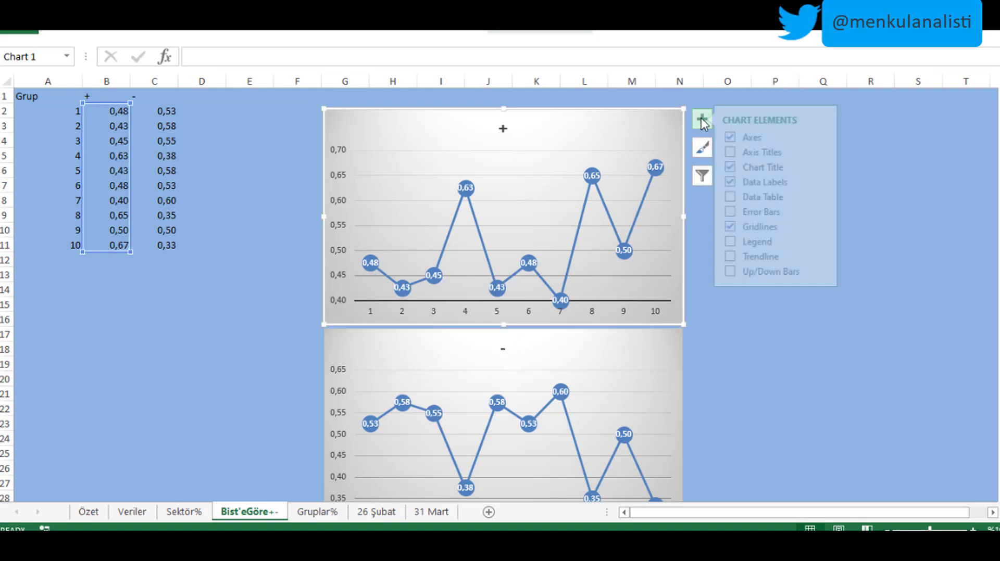
pyautogui.click(739, 256)
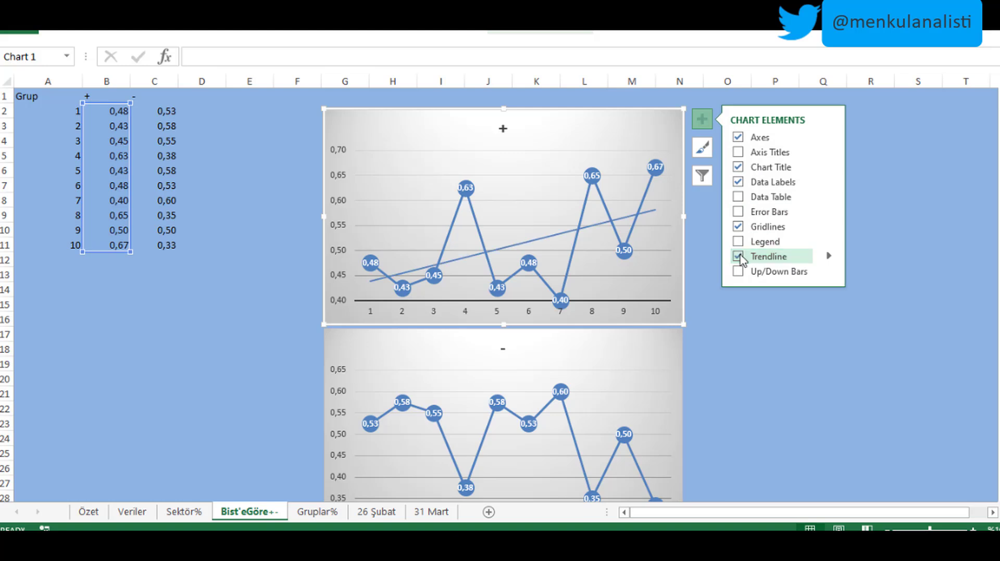
pyautogui.click(711, 233)
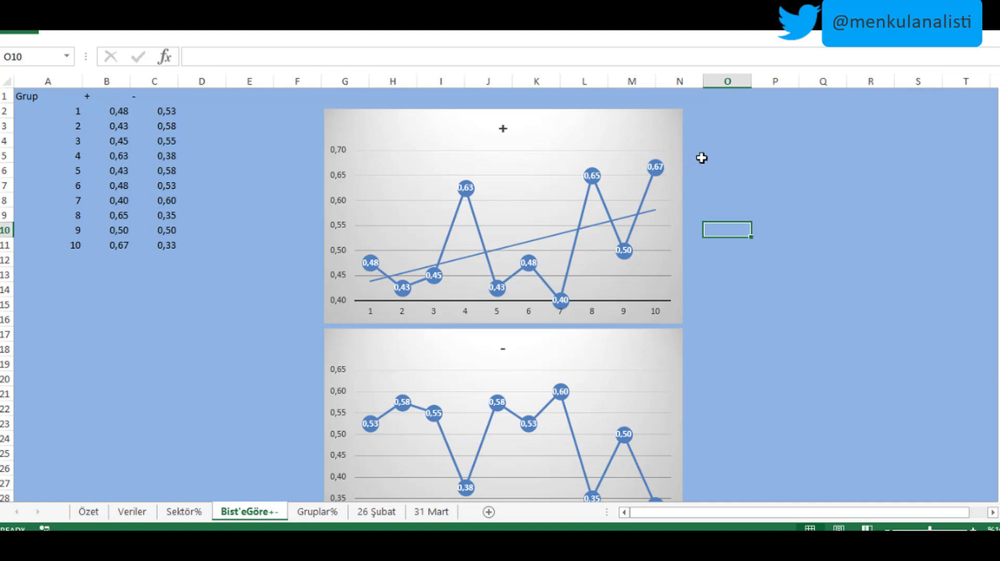
# Step: Add a trendline to the - chart, deselect it and return to the start of the sheet
pyautogui.scroll(-2, 701, 157)
pyautogui.click(666, 257)
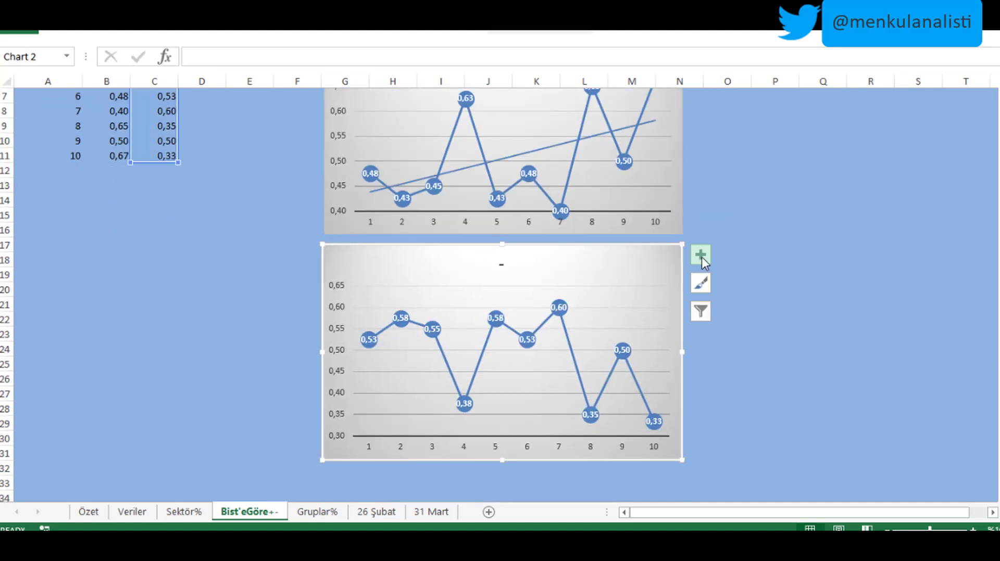
pyautogui.click(700, 255)
pyautogui.click(743, 390)
pyautogui.scroll(2, 774, 304)
pyautogui.click(774, 305)
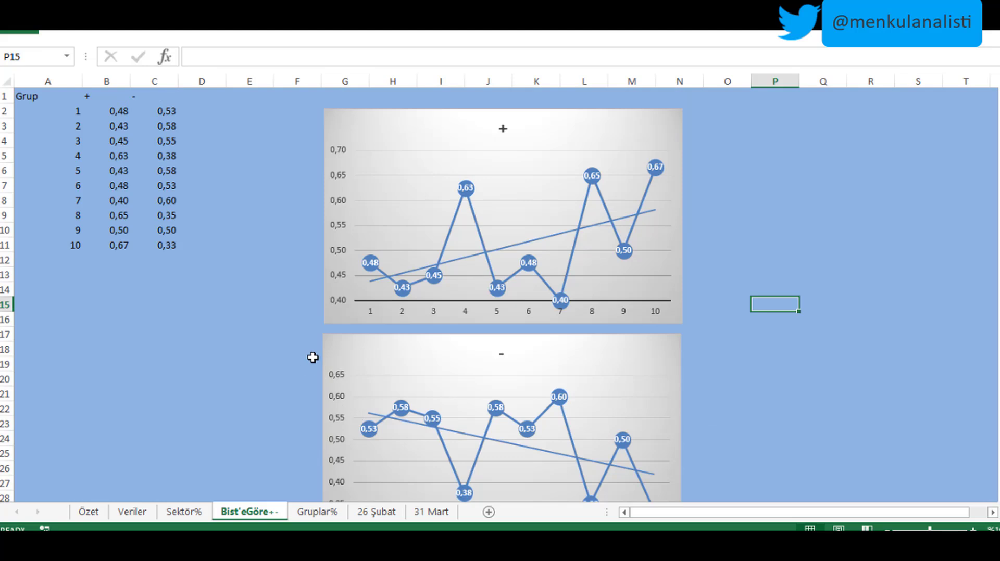
# Step: Examine the groups' average March changes in the table and chart on the Gruplar% sheet
pyautogui.click(317, 512)
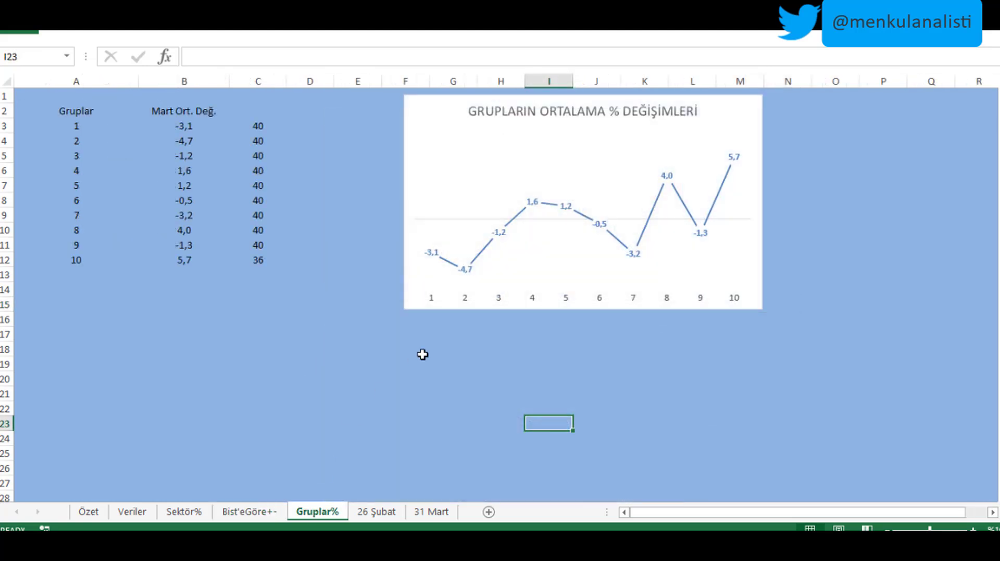